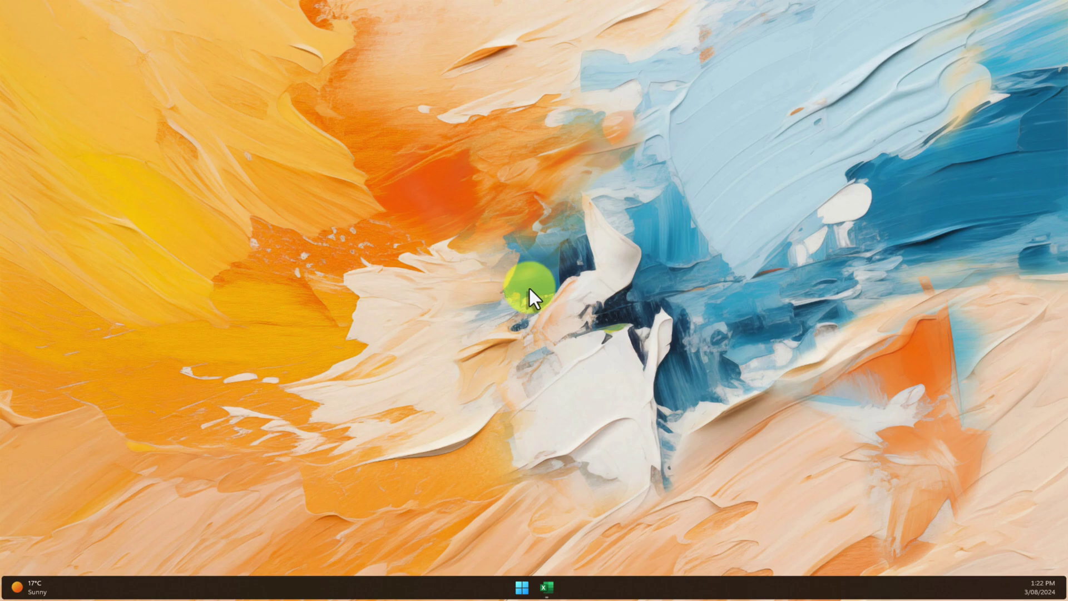
Step: Restore the Multiple Languages.xlsx Excel window from the taskbar
left_click(547, 588)
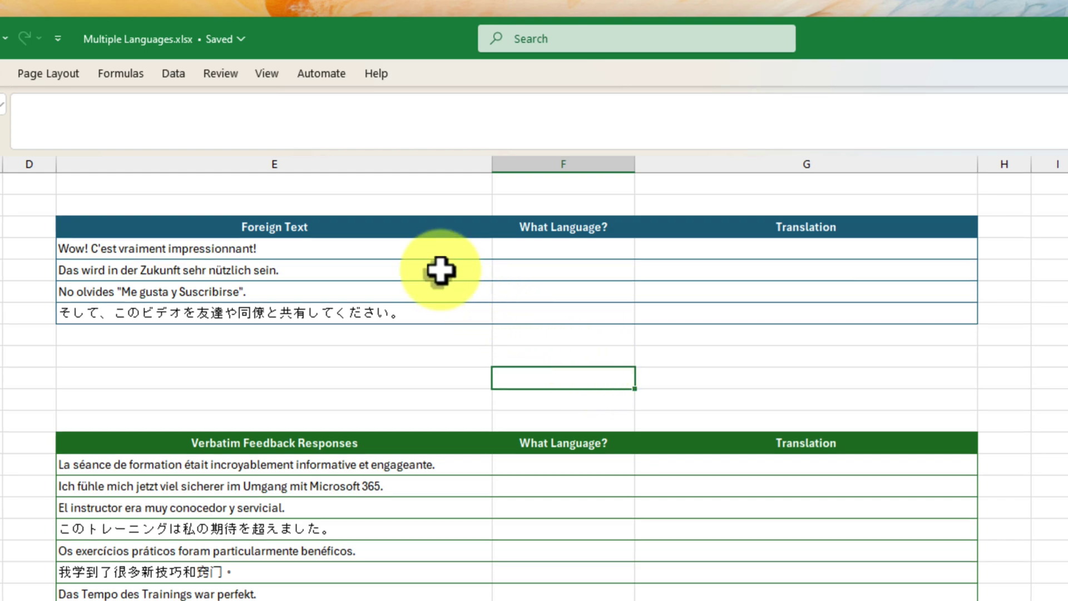
Step: Check the French phrase in E4, then begin a formula in F4
left_click(397, 164)
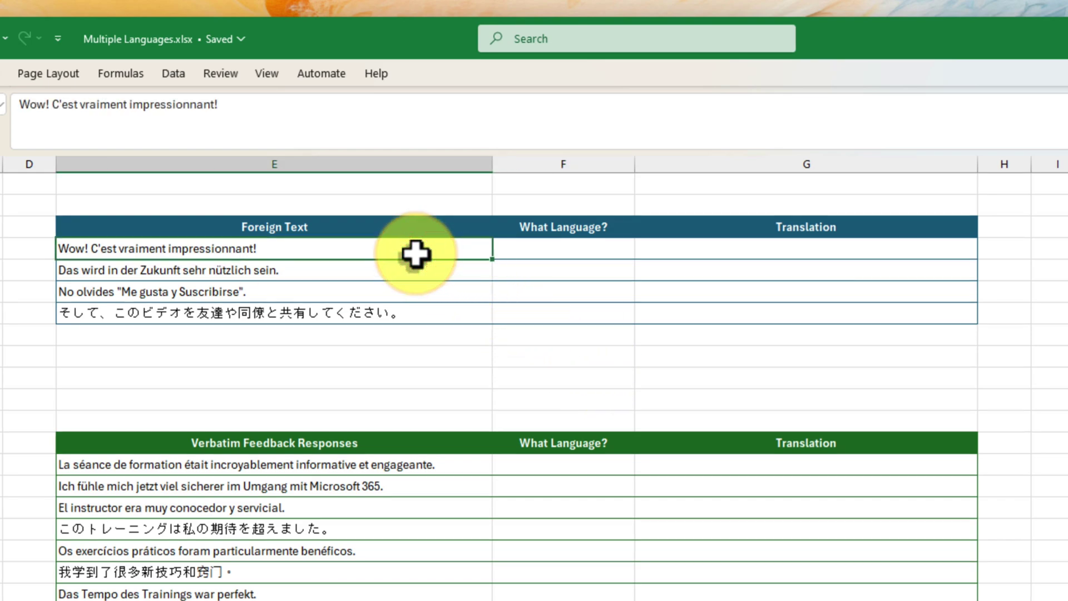
left_click(568, 248)
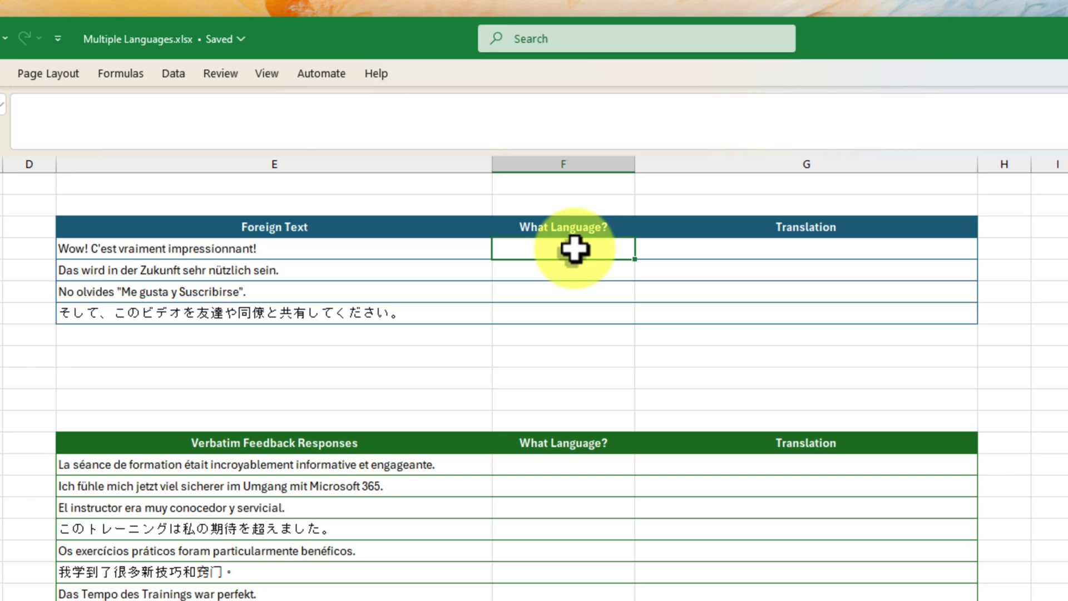
left_click(453, 111)
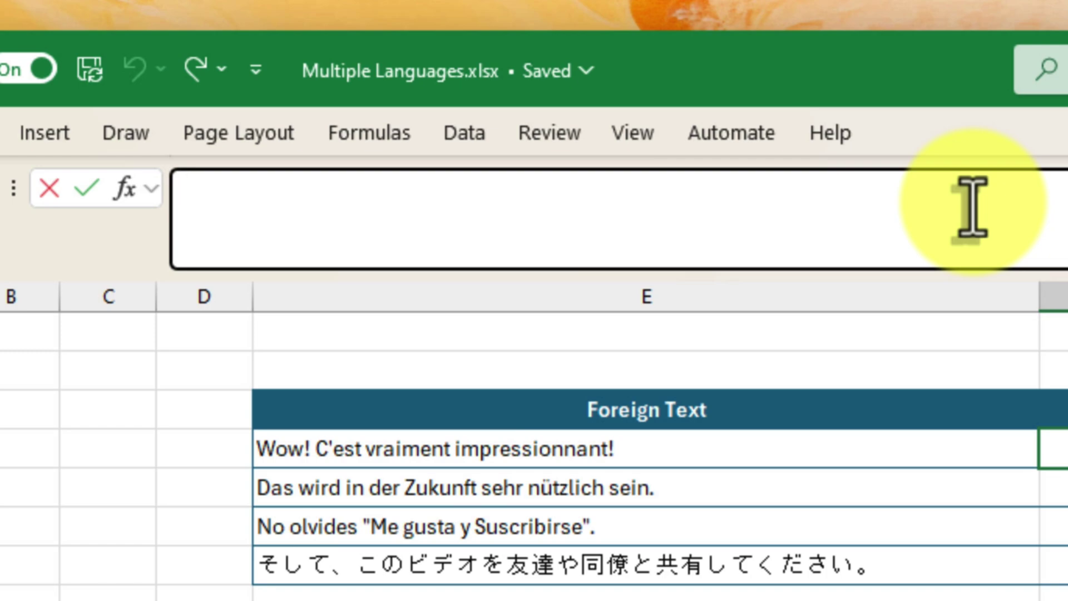
Step: Enter =DETECTLANGUAGE(E4) in F4 so it returns fr
type("=DETE")
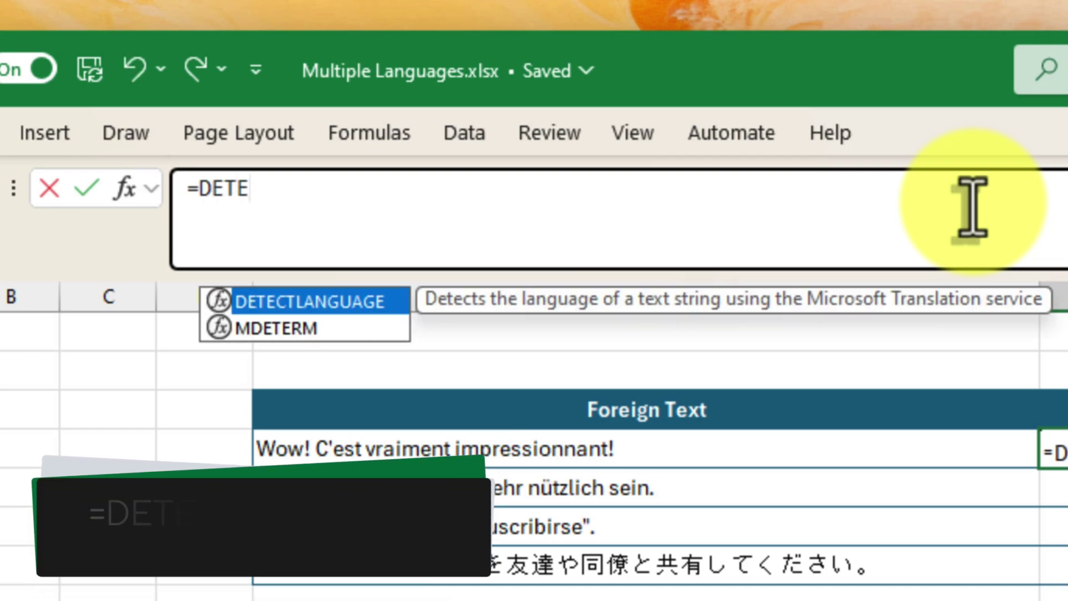
key("Tab")
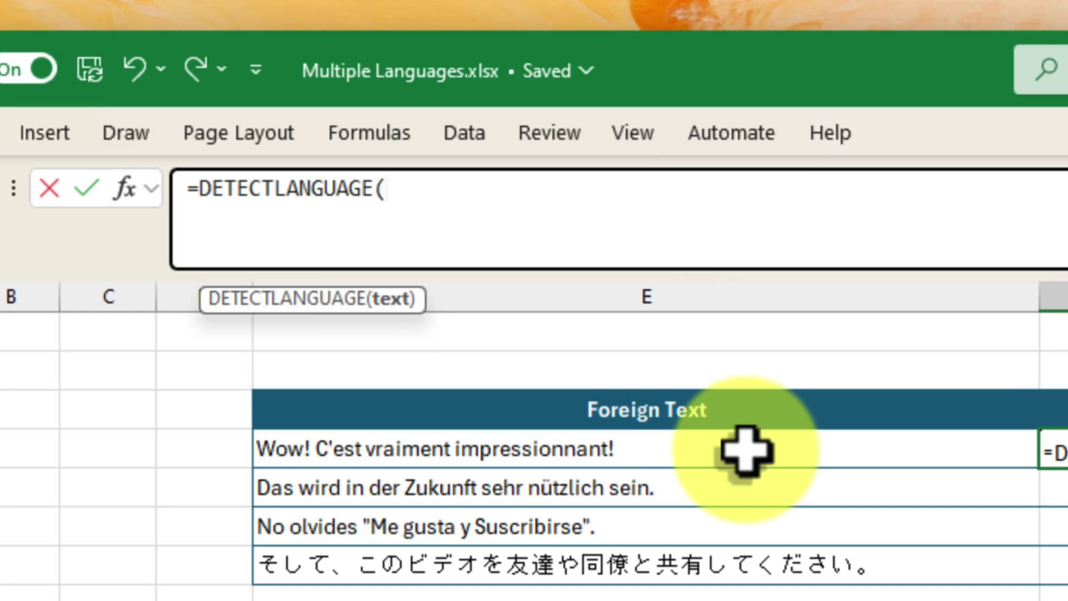
left_click(745, 450)
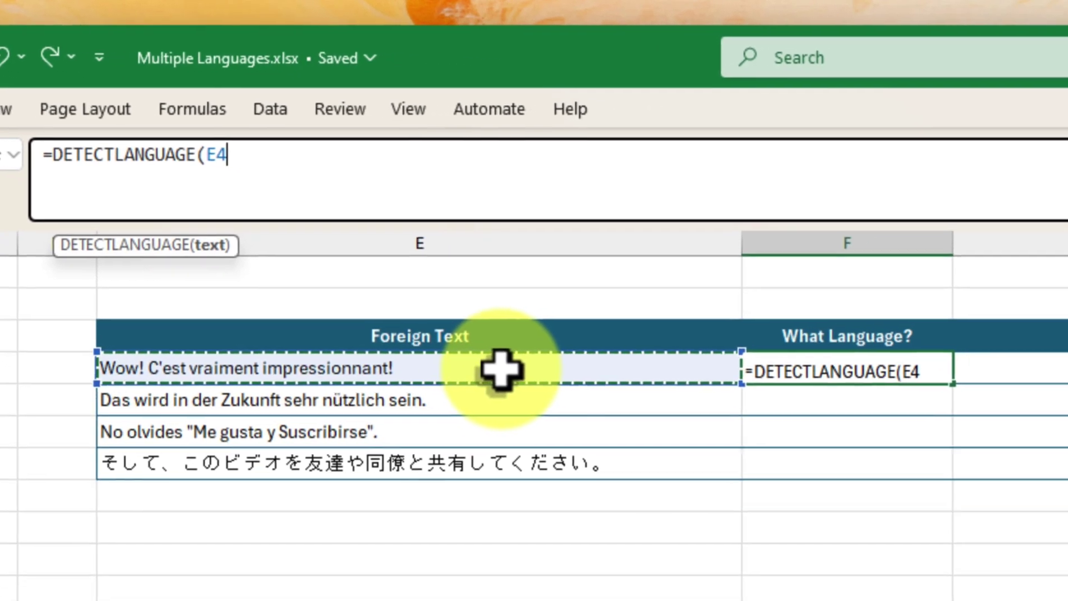
type(")")
key("Return")
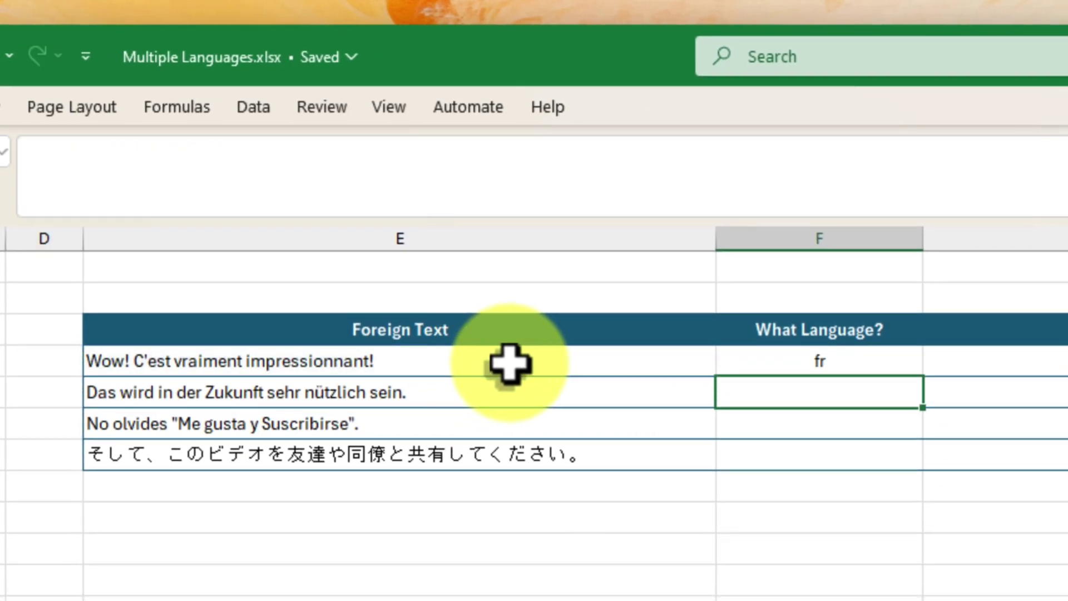
key("Up")
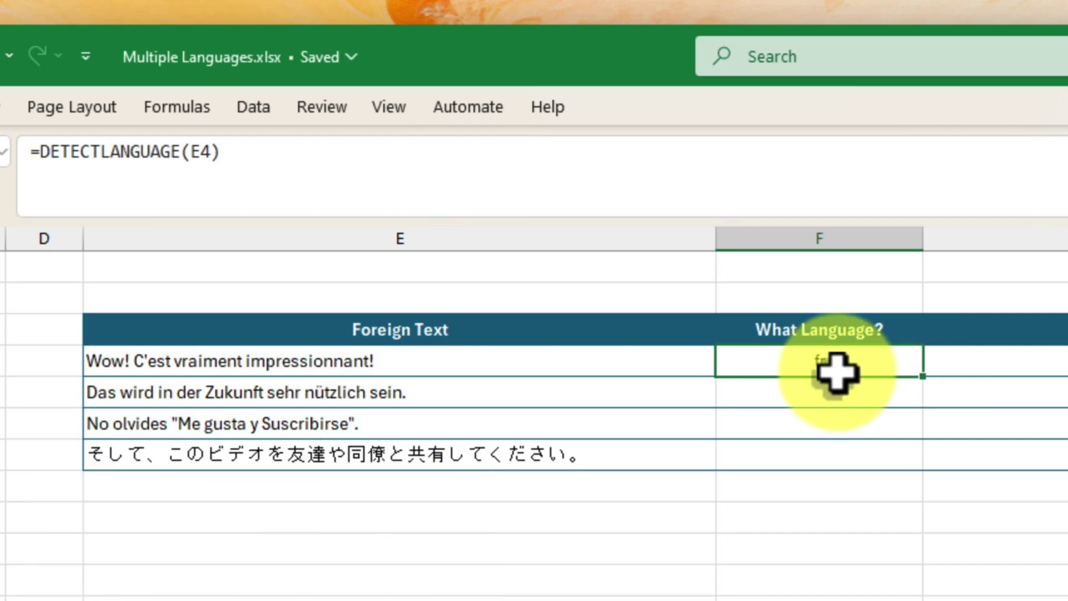
Step: Fill F4's detection formula down to F7, giving de, es and ja
left_click(544, 360)
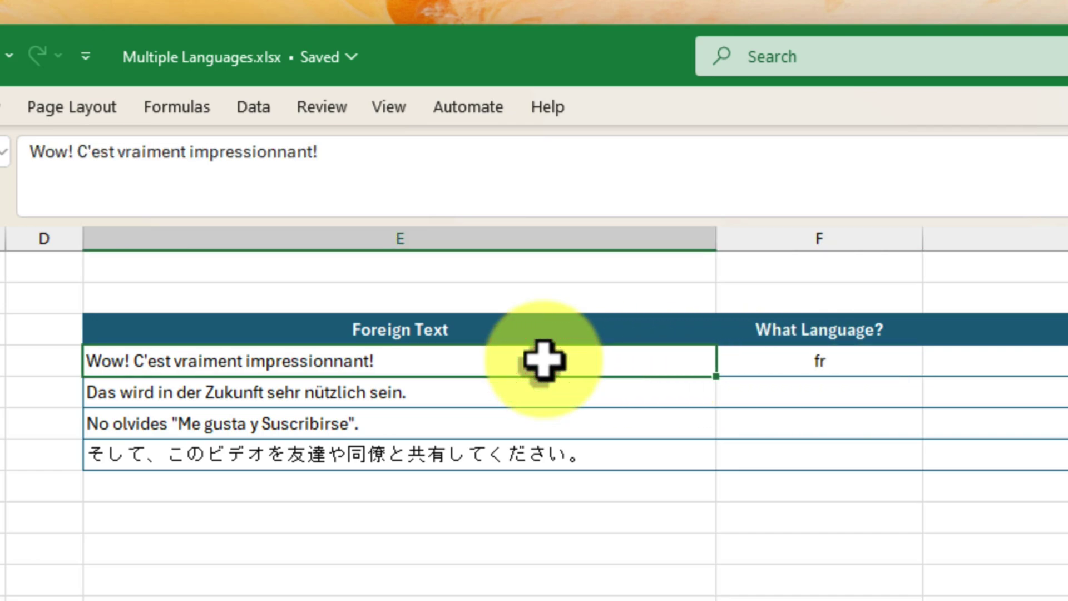
left_click(878, 354)
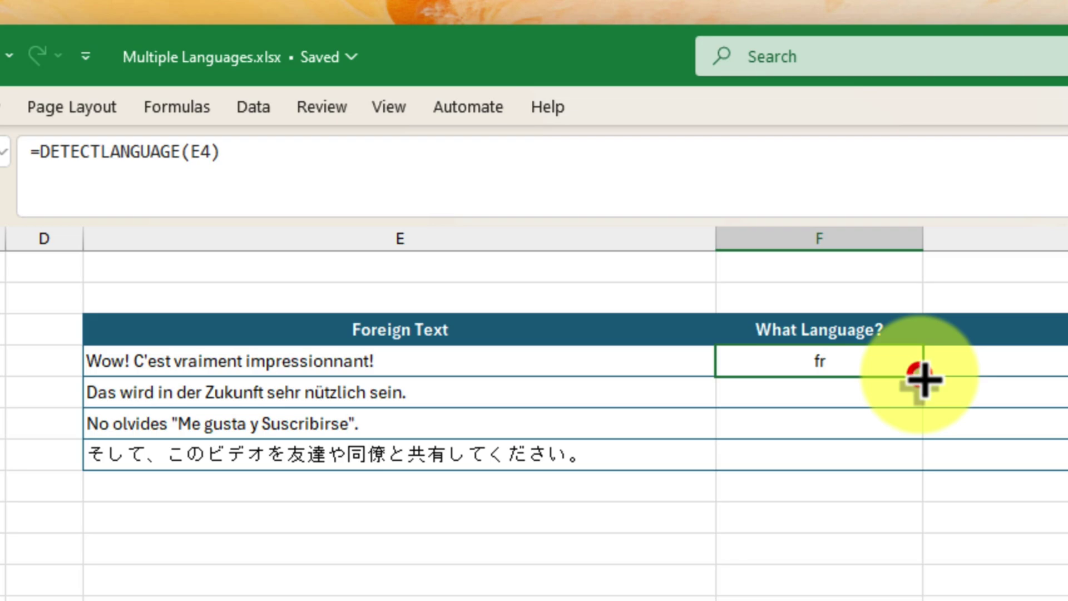
left_click_drag(923, 381, 920, 467)
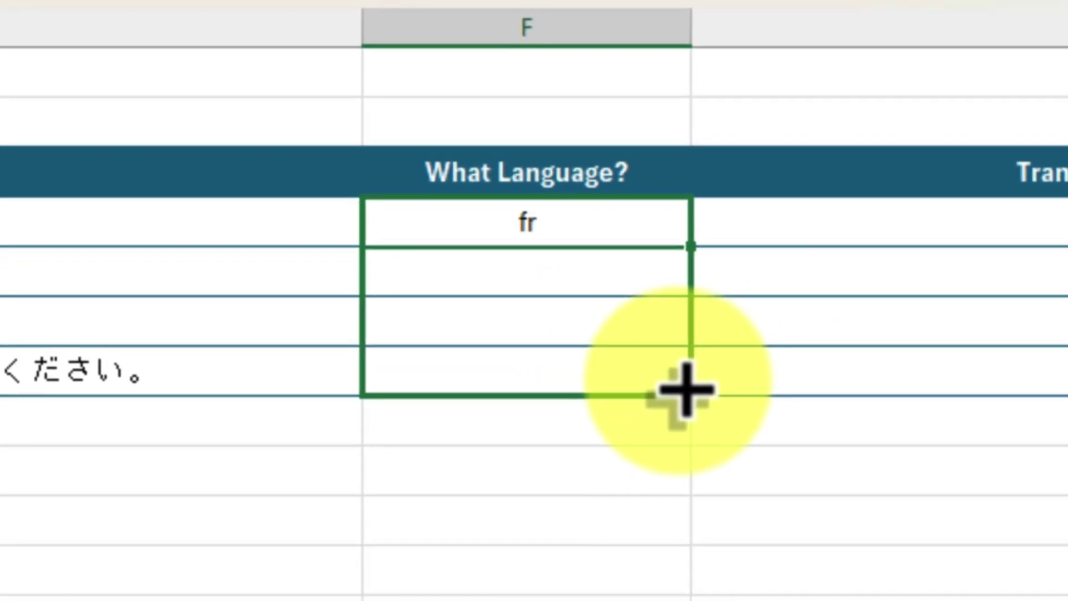
left_click_drag(686, 389, 686, 390)
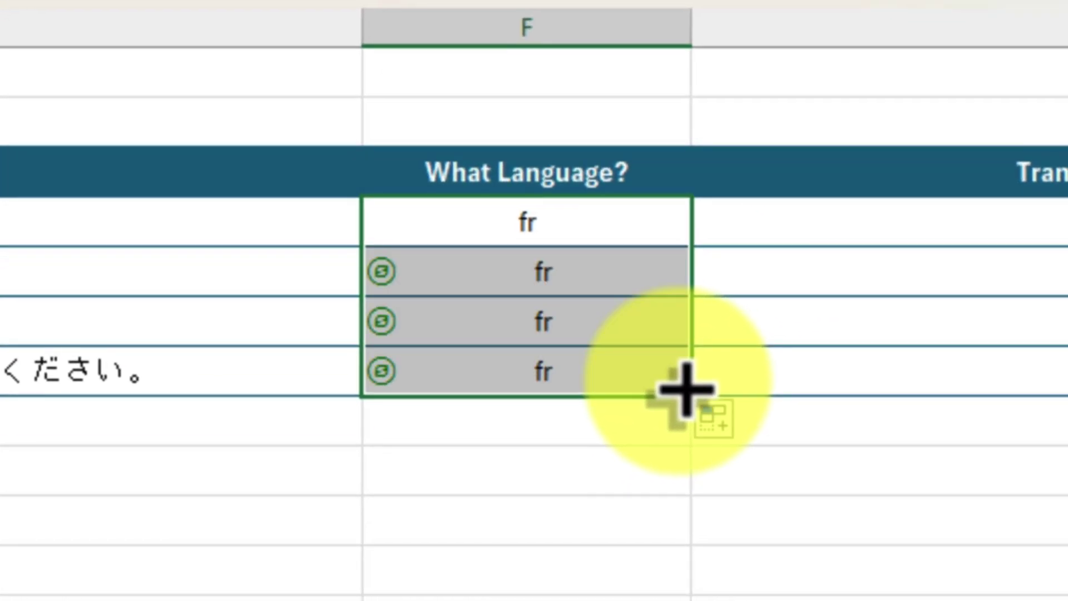
left_click(635, 275)
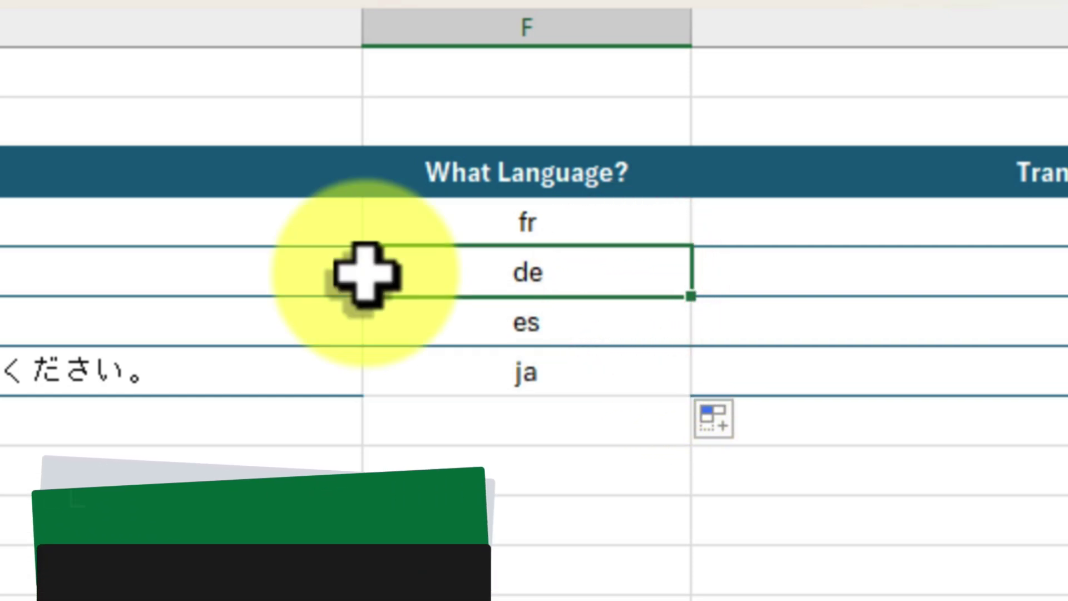
left_click(436, 333)
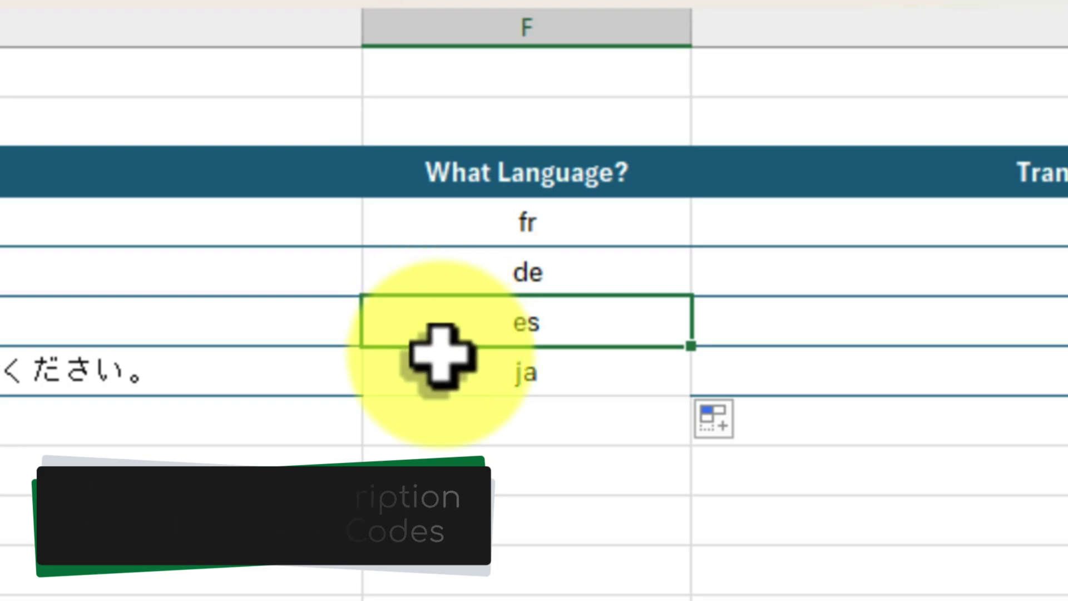
left_click(445, 380)
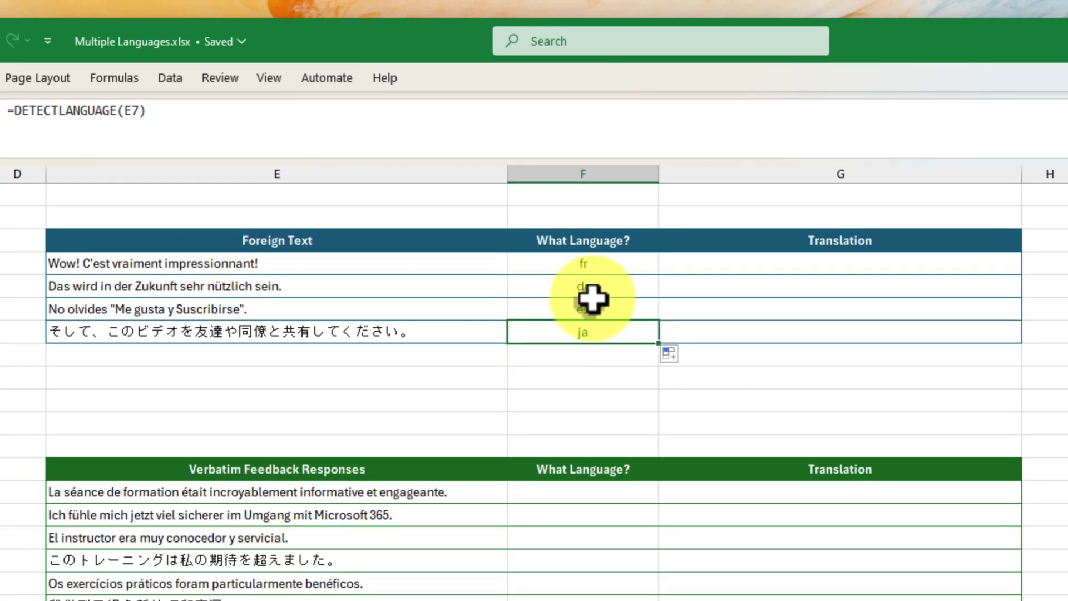
Step: Enter =TRANSLATE(E4,"fr","en") in G4 and fill it down to G7
left_click(636, 228)
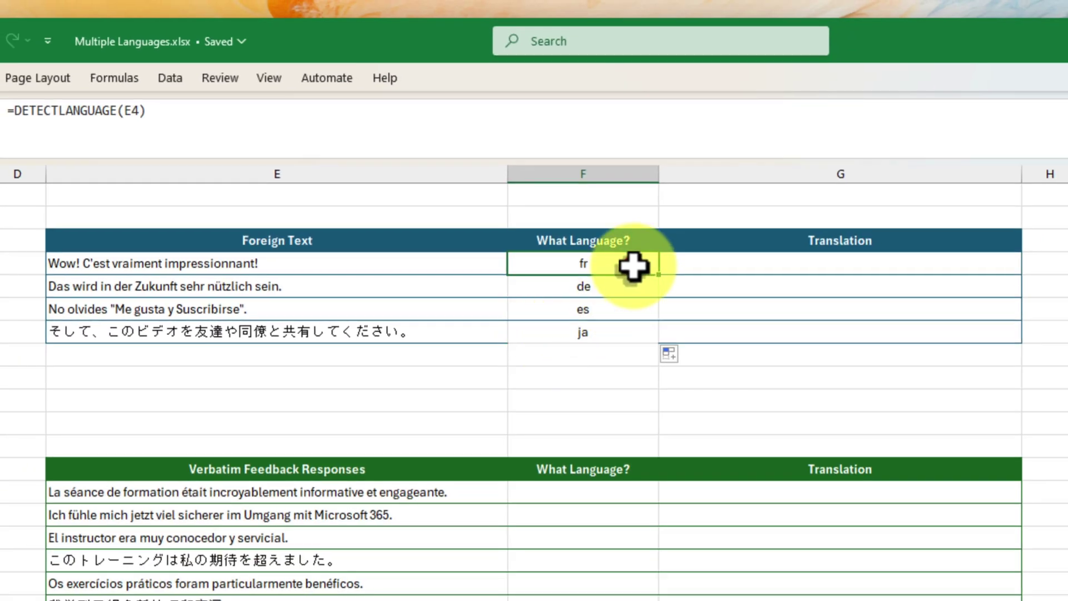
left_click(850, 260)
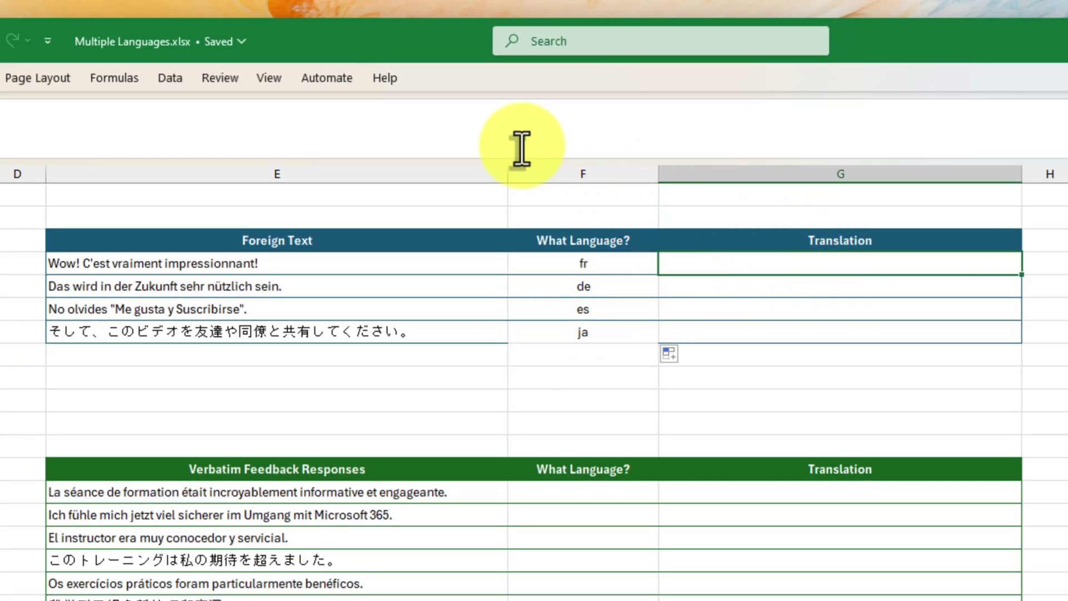
left_click(428, 116)
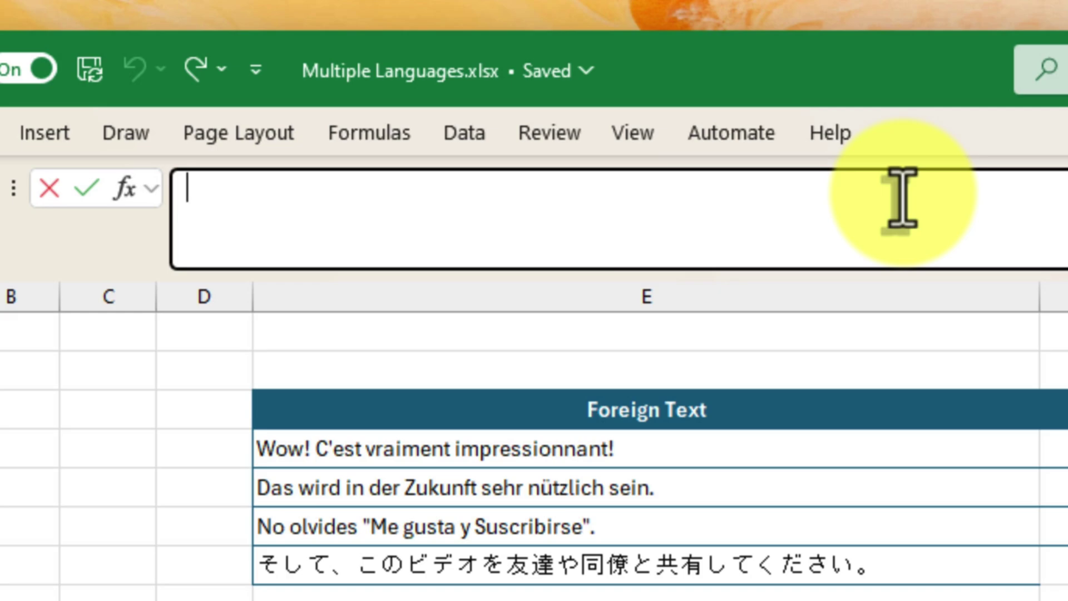
type("=")
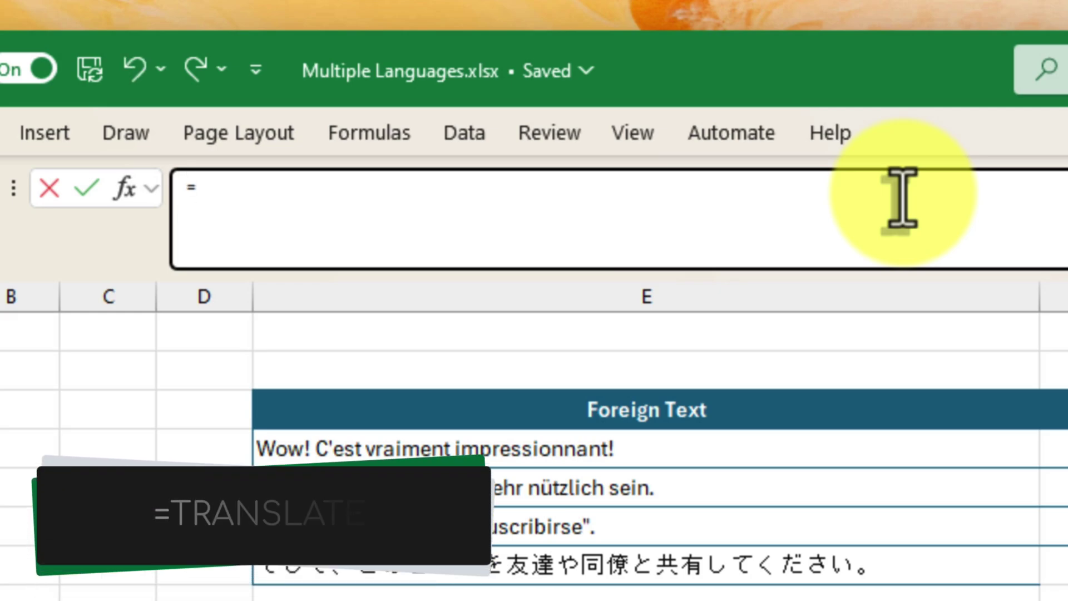
type("TRANS")
key("Tab")
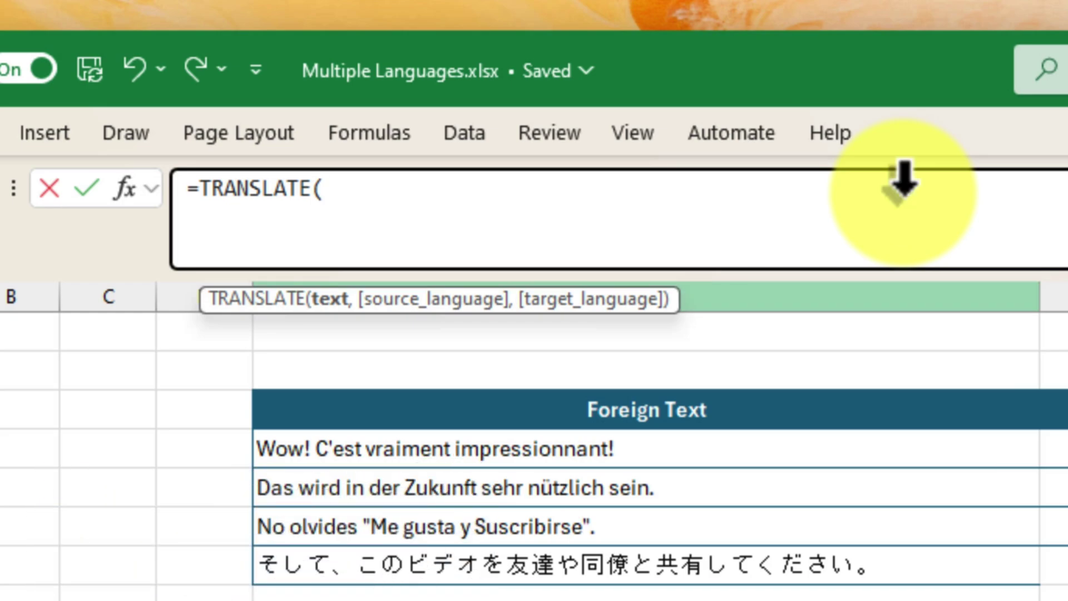
left_click(841, 452)
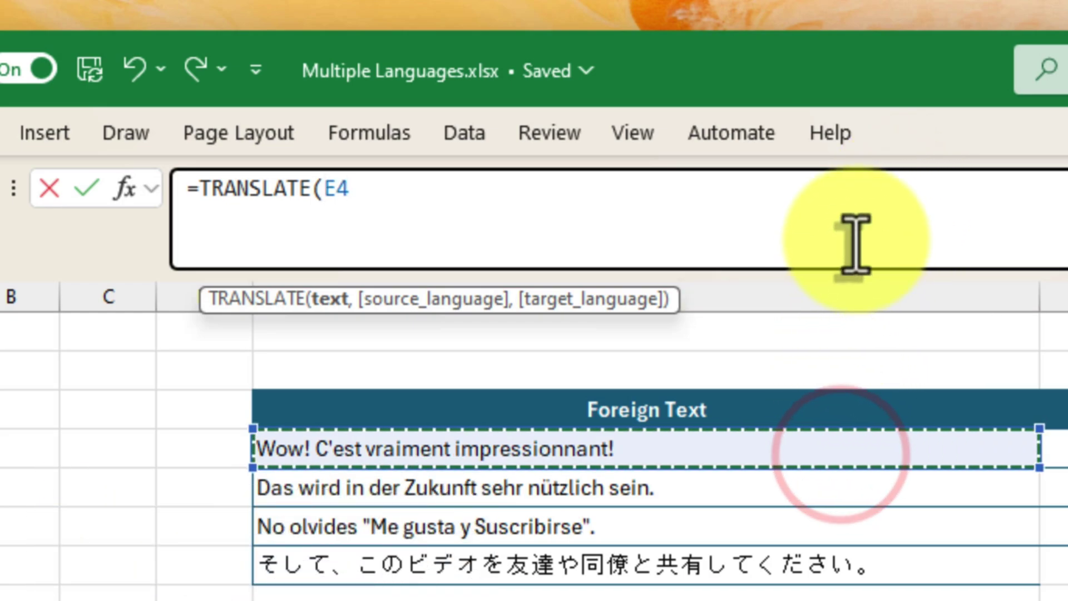
type(",")
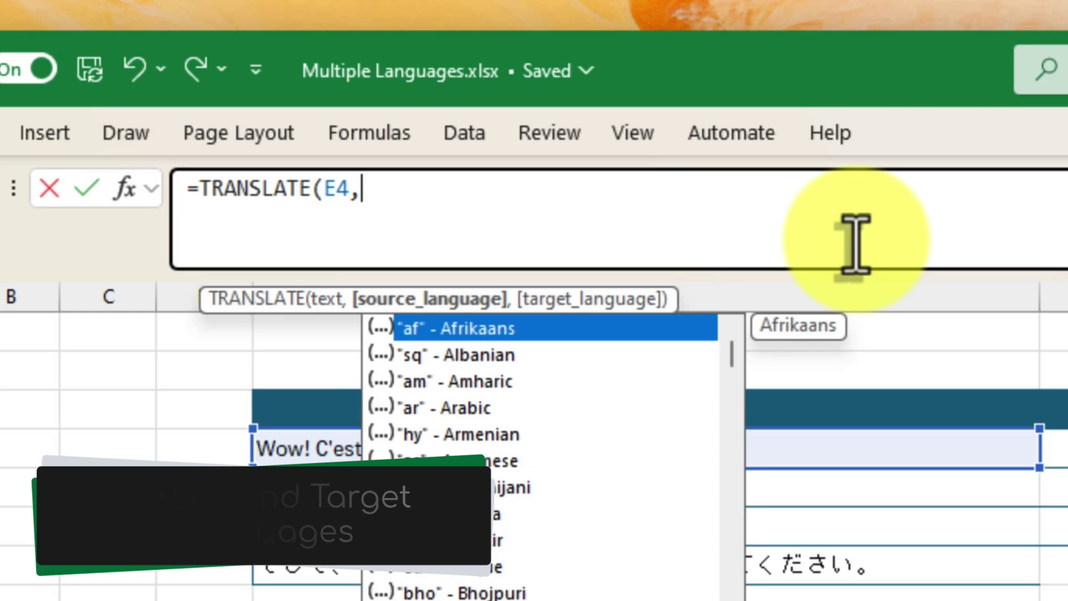
type("\"fr\"")
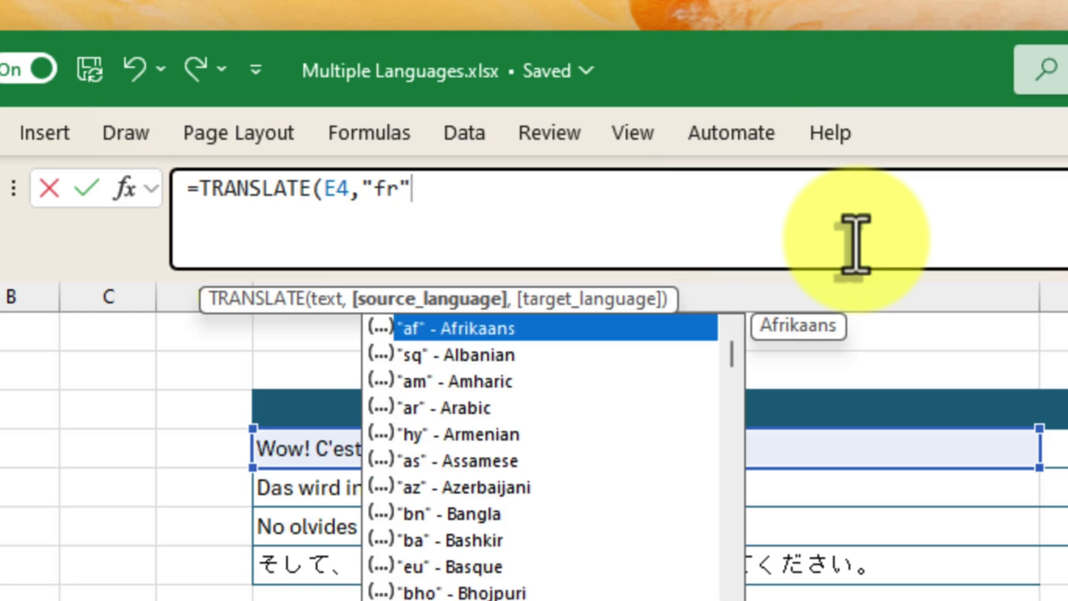
type(",")
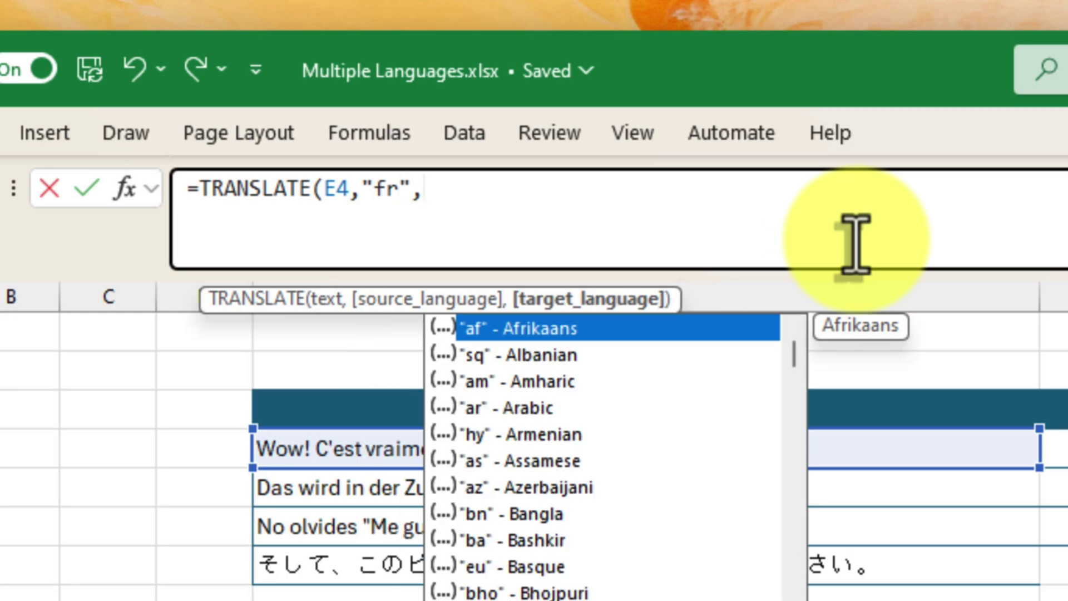
type("\"en\")")
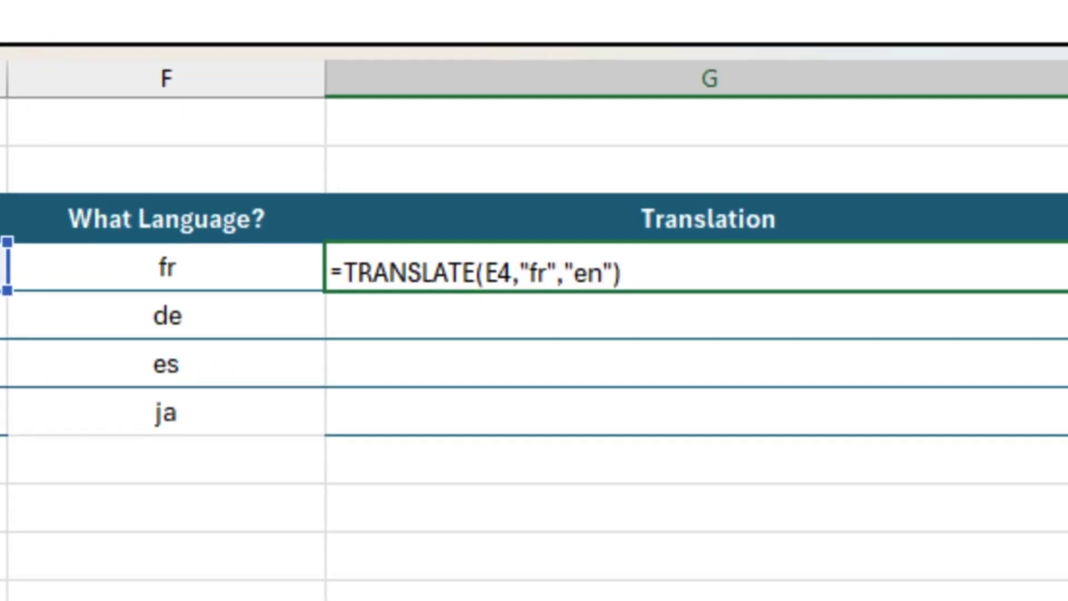
key("Return")
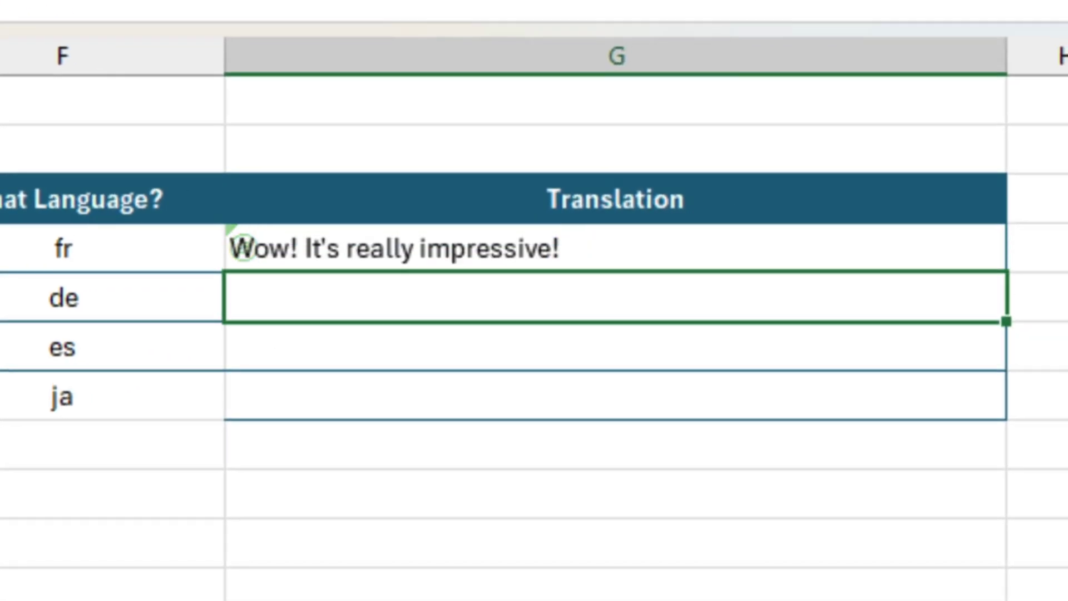
left_click(782, 258)
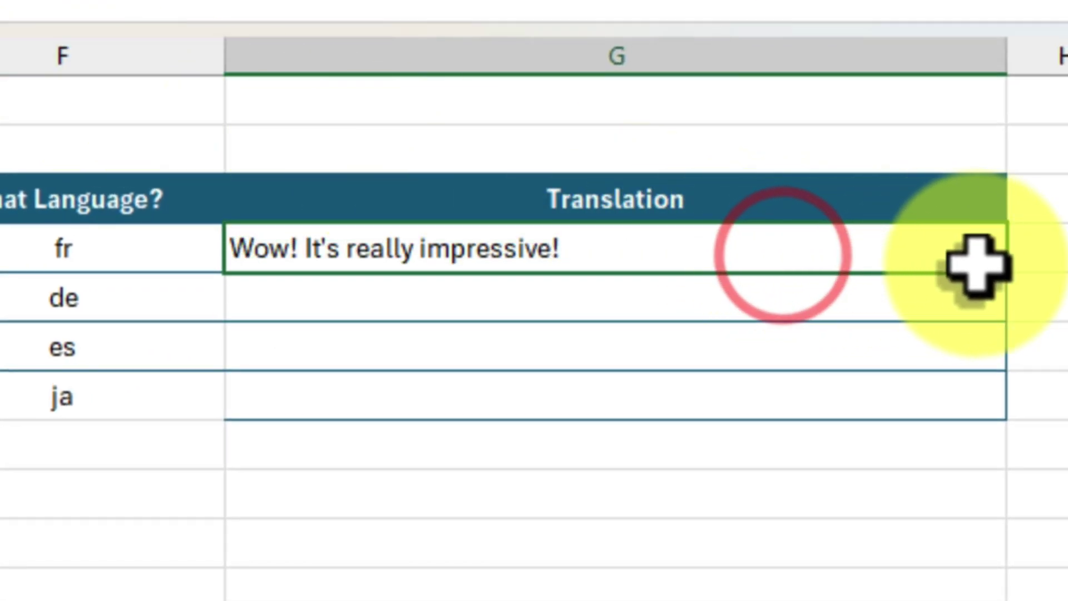
left_click_drag(1009, 273, 1019, 423)
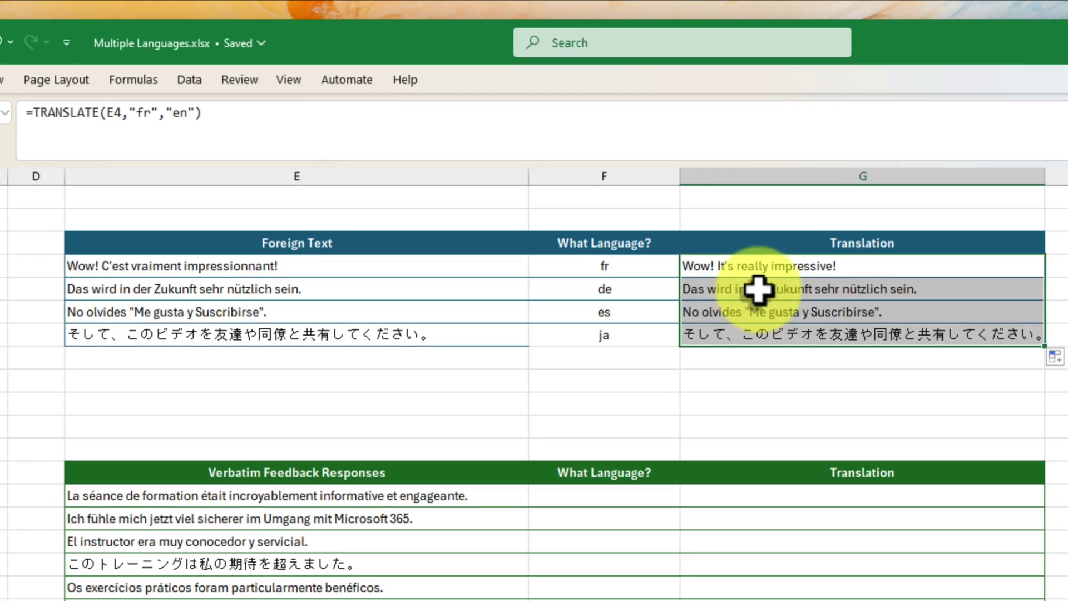
Step: Change the source codes in G5, G6 and G7 to "de", "es" and "ja"
left_click(392, 296)
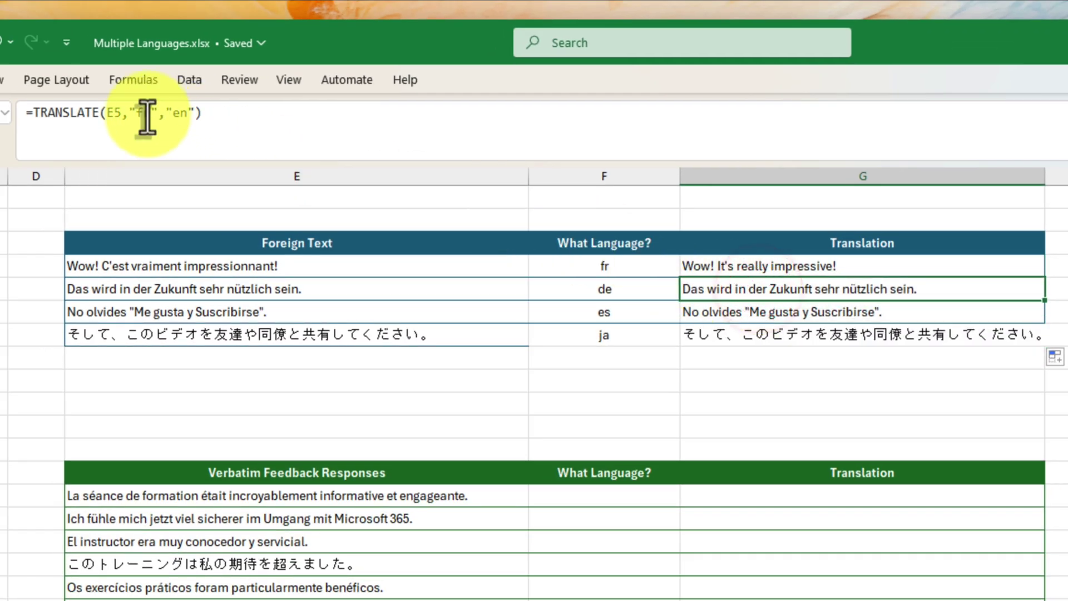
left_click(147, 117)
key("BackSpace")
key("BackSpace")
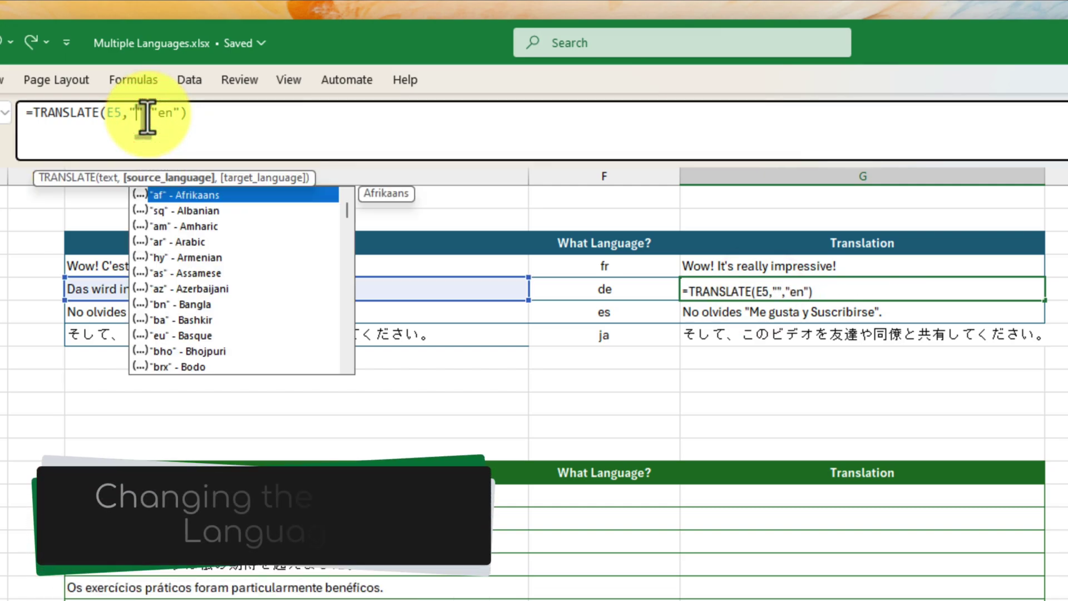
type("de")
key("Return")
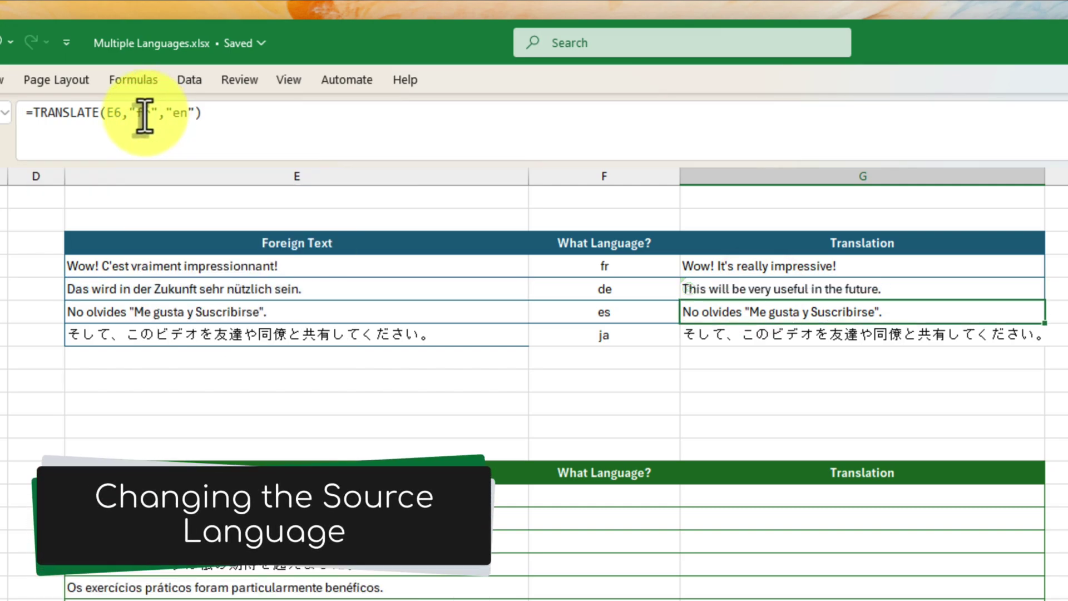
left_click(144, 117)
key("BackSpace")
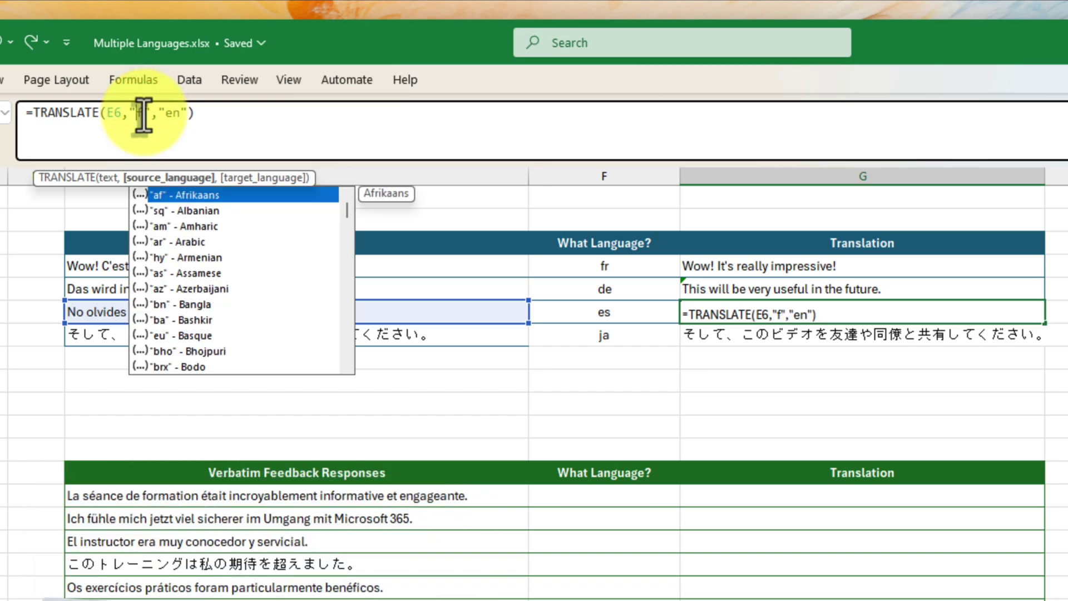
type("es")
key("Return")
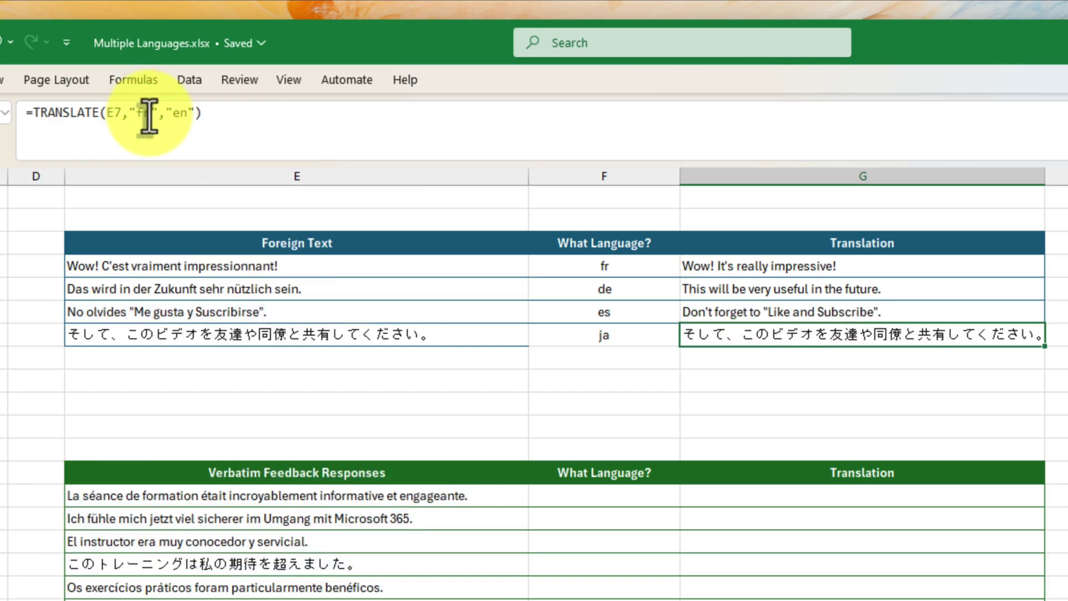
left_click(149, 117)
key("BackSpace")
key("BackSpace")
type("ja")
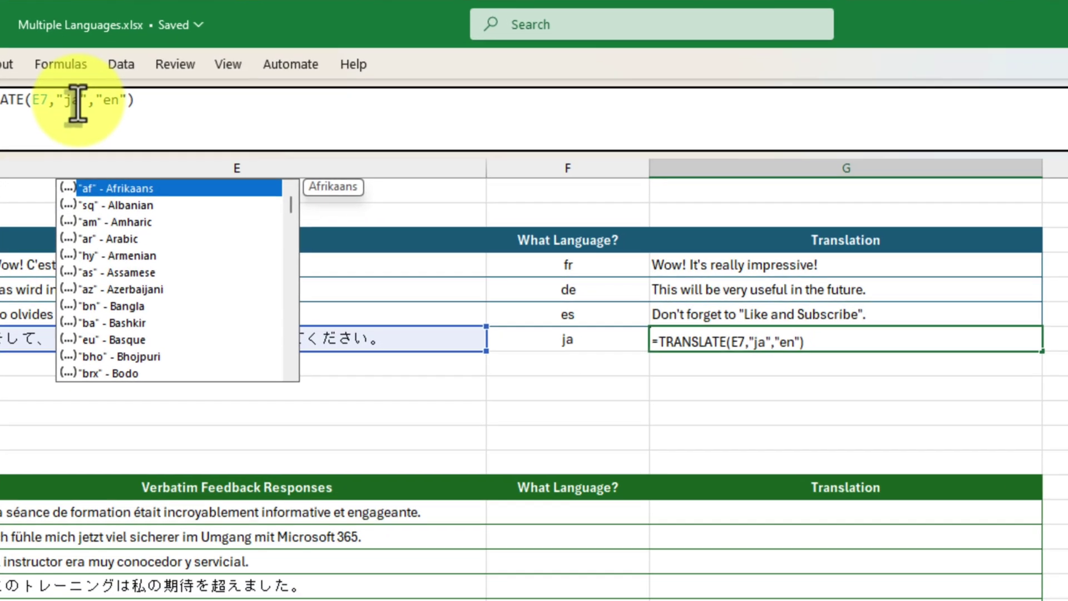
key("Return")
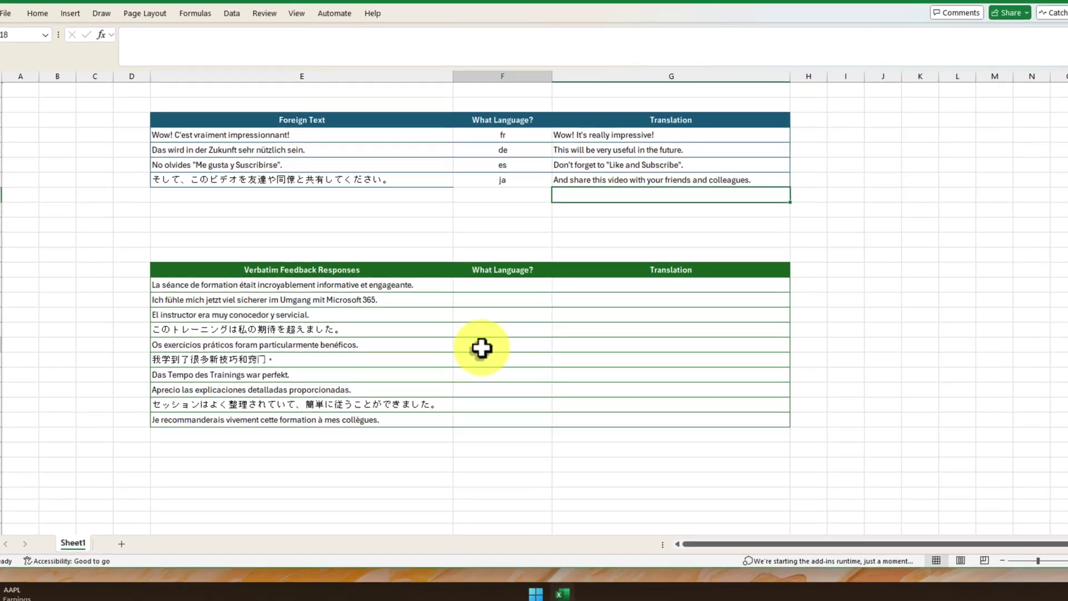
left_click(472, 359)
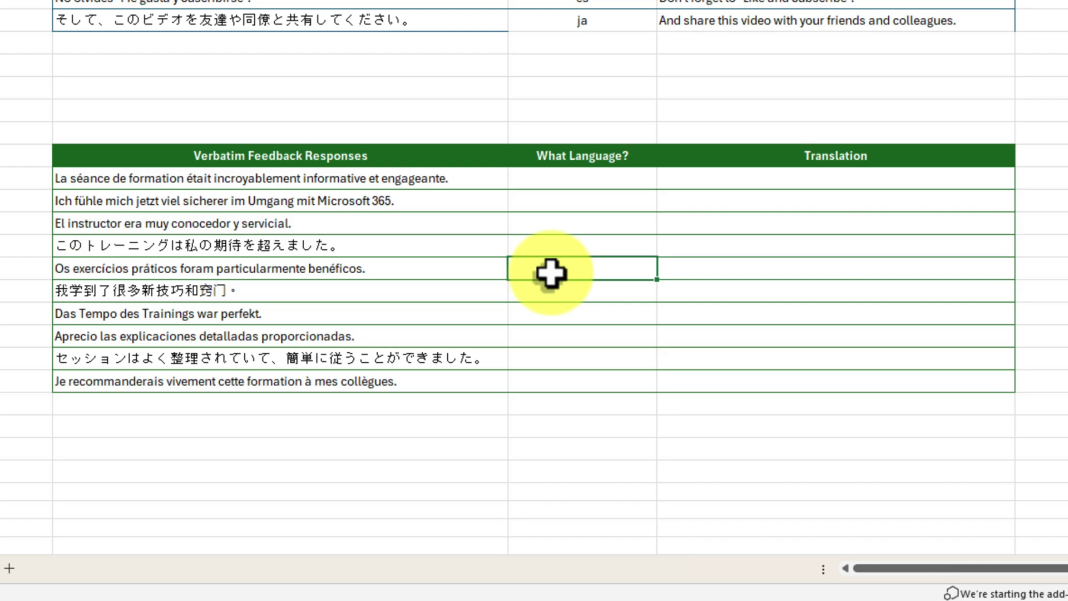
left_click(591, 157)
left_click(800, 158)
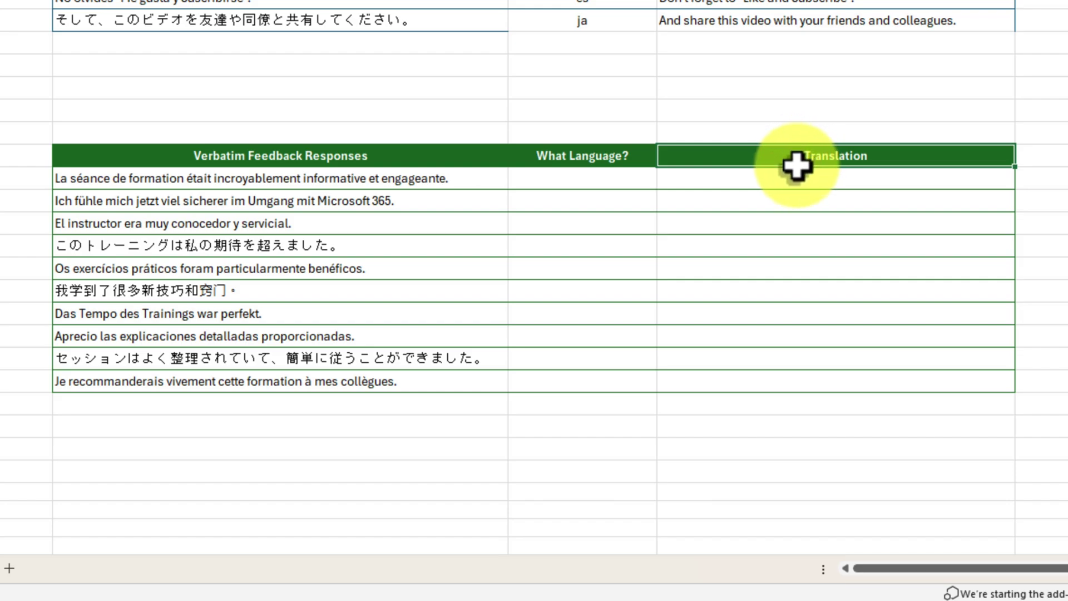
left_click(790, 176)
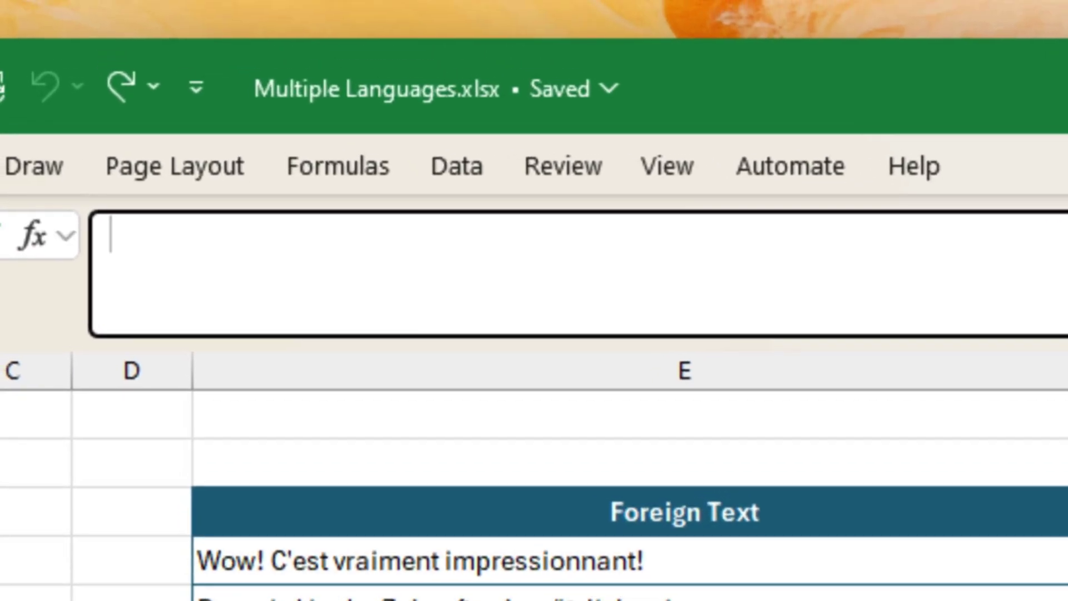
Step: Enter =TRANSLATE(E14,DETECTLANGUAGE(E14),"en") in the first feedback Translation cell
type("=")
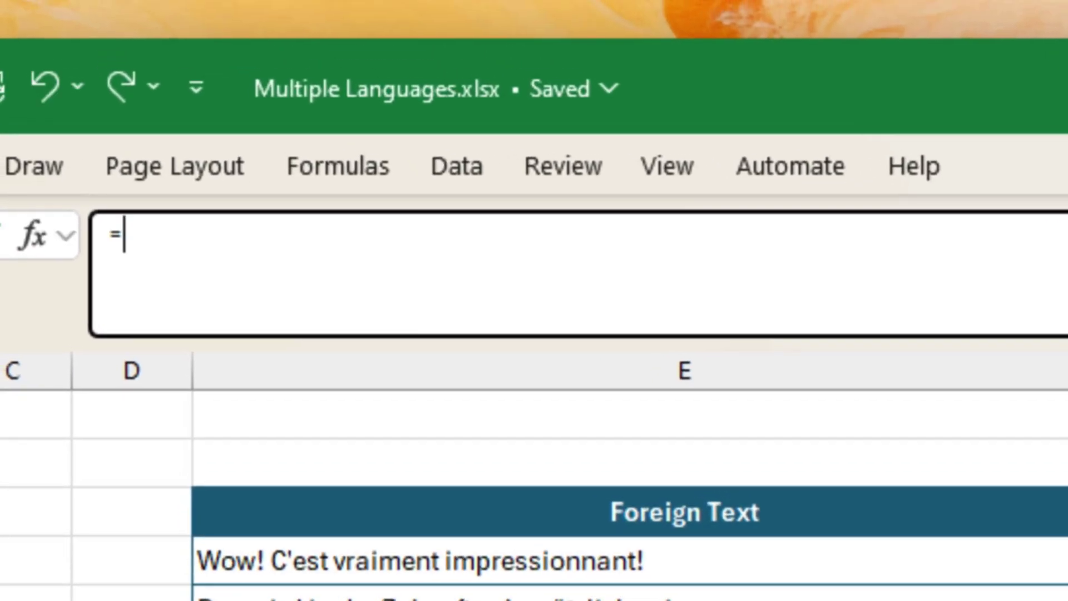
type("TRANSLATE(")
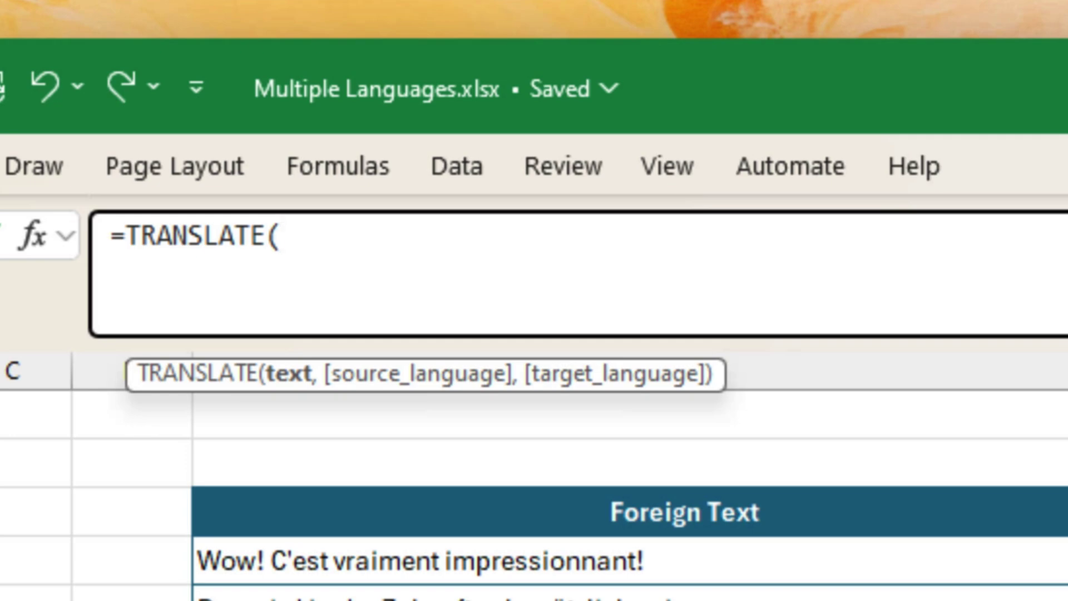
type("E14,")
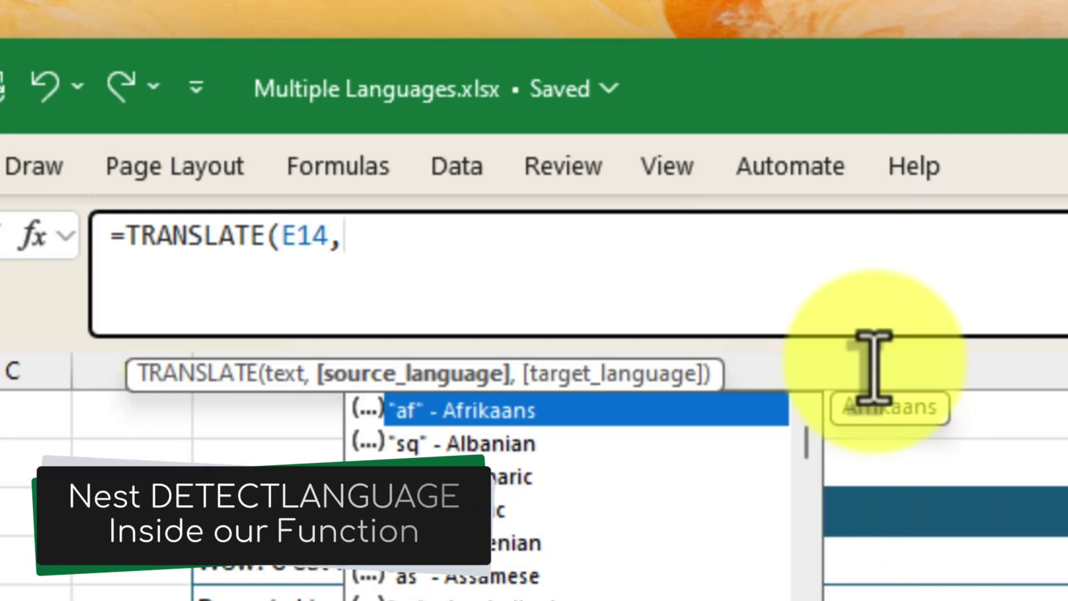
type("DET")
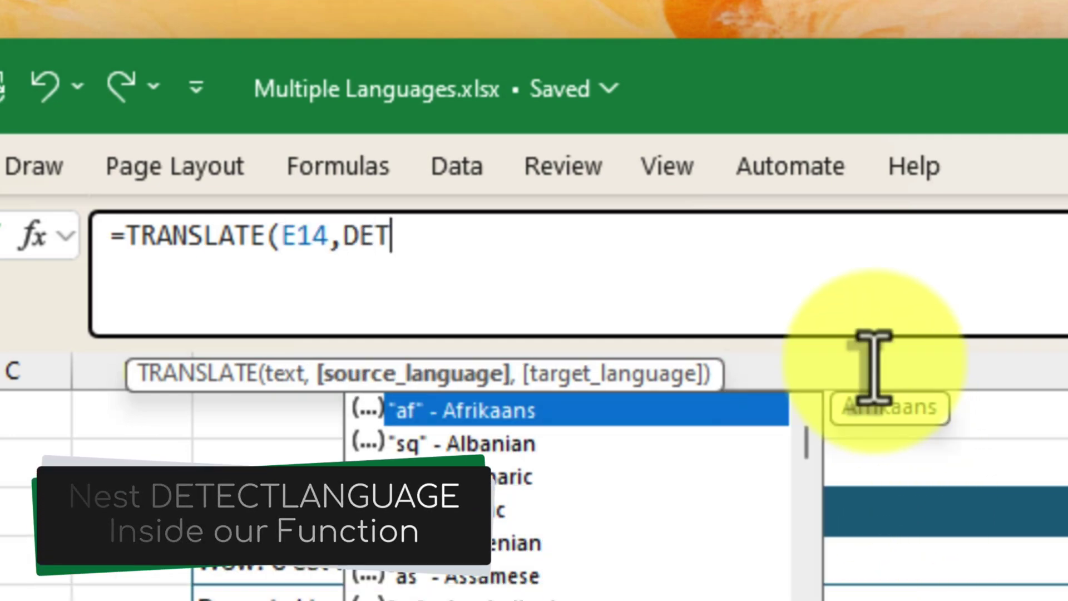
type("ECTLANGUAG")
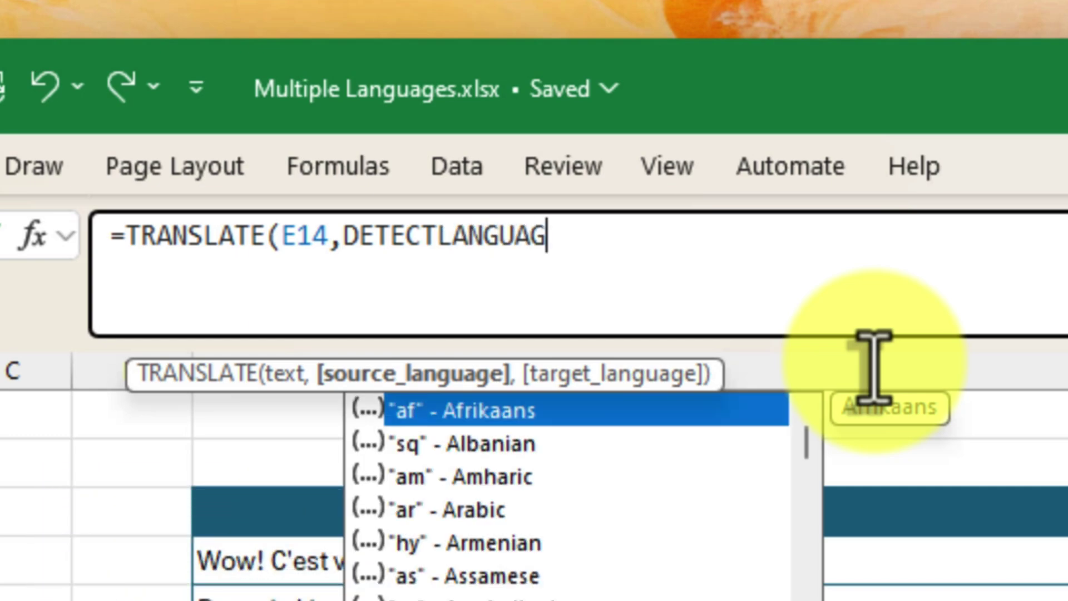
type("E(")
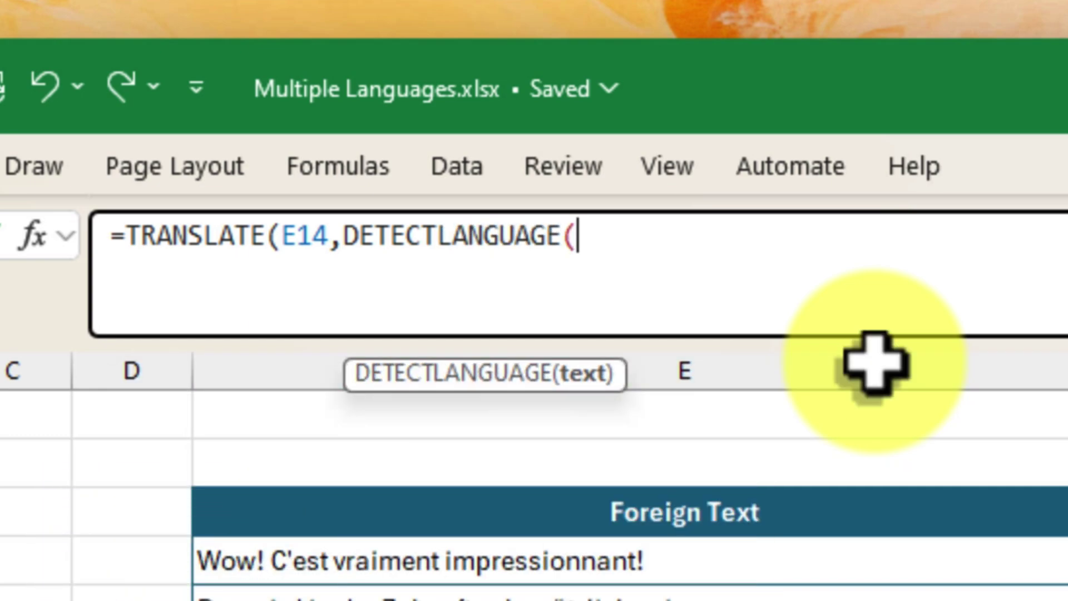
type("E14")
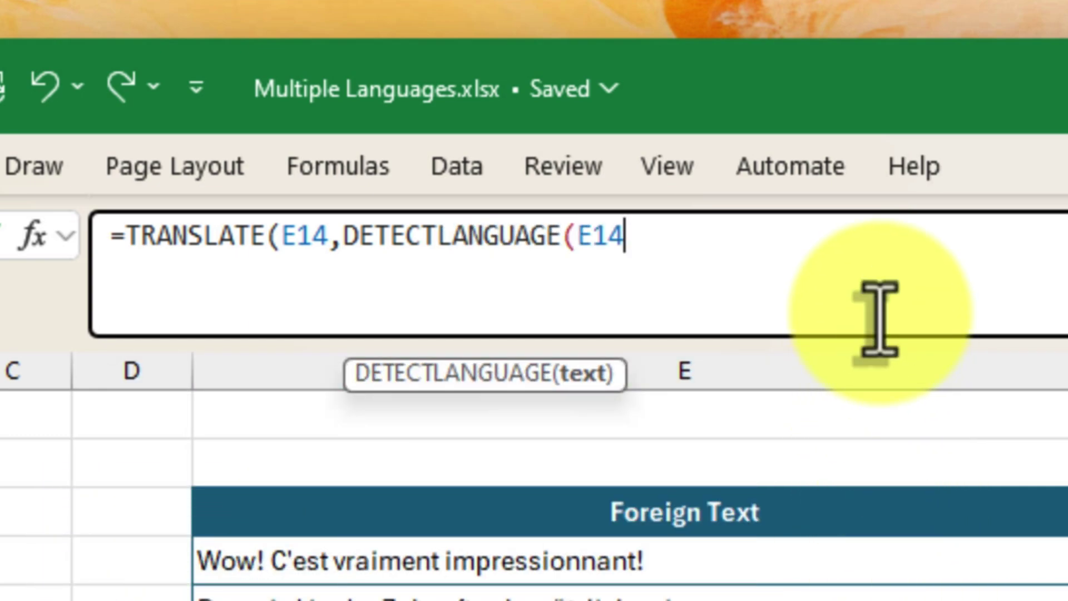
type("),\"en\"")
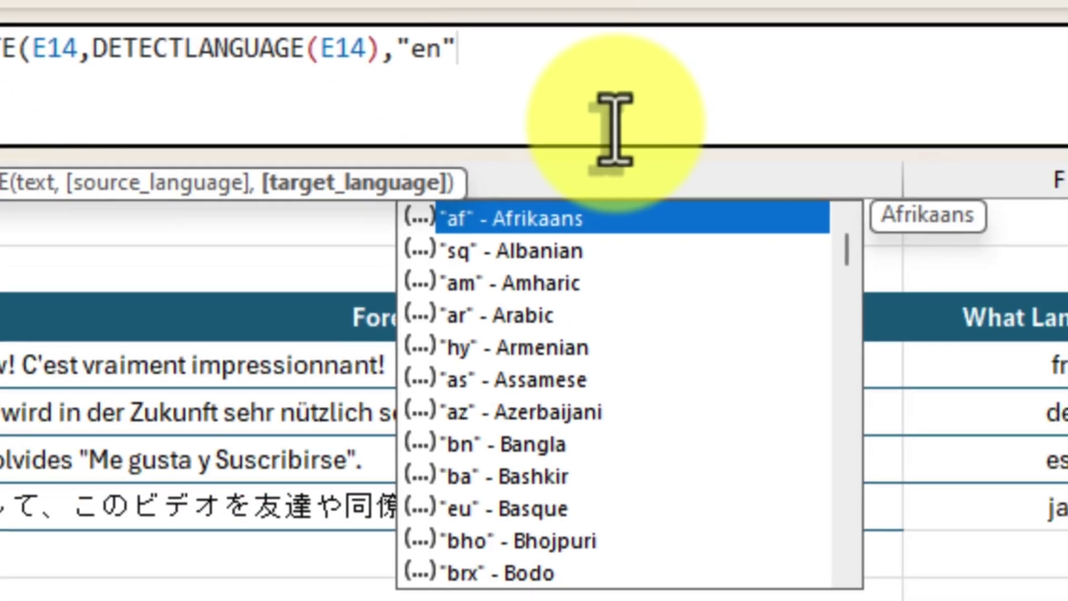
type(")")
key("Return")
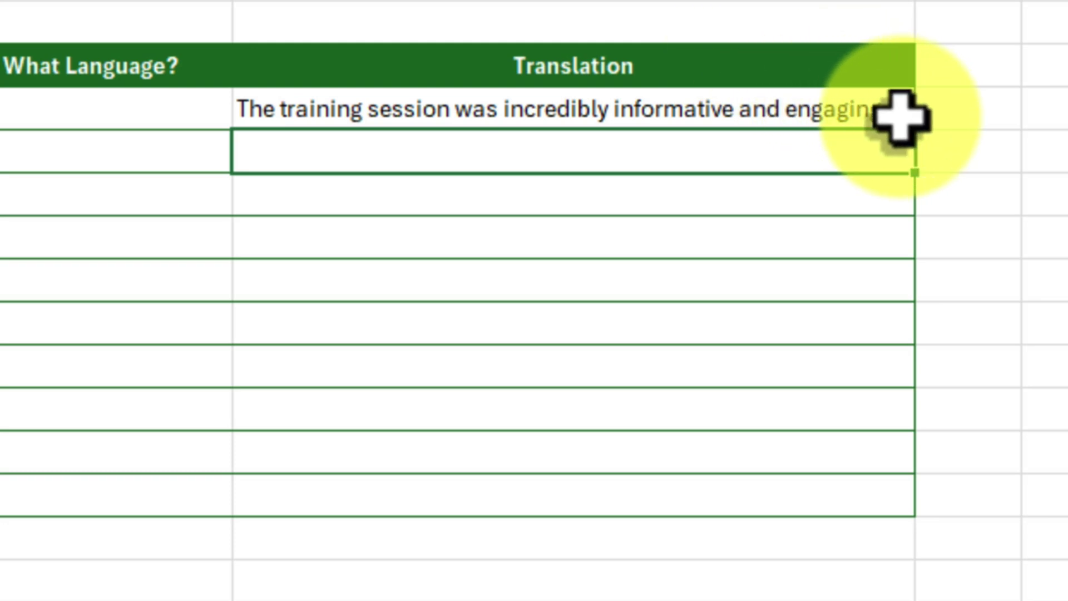
Step: Fill the nested translation formula down all ten feedback rows
left_click(894, 112)
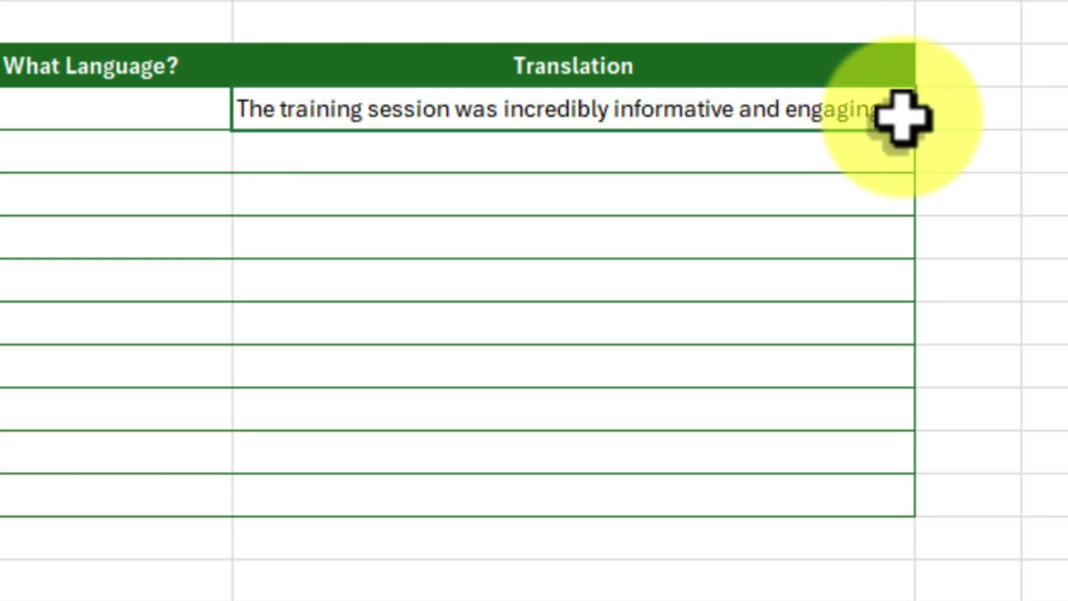
left_click_drag(919, 135, 896, 529)
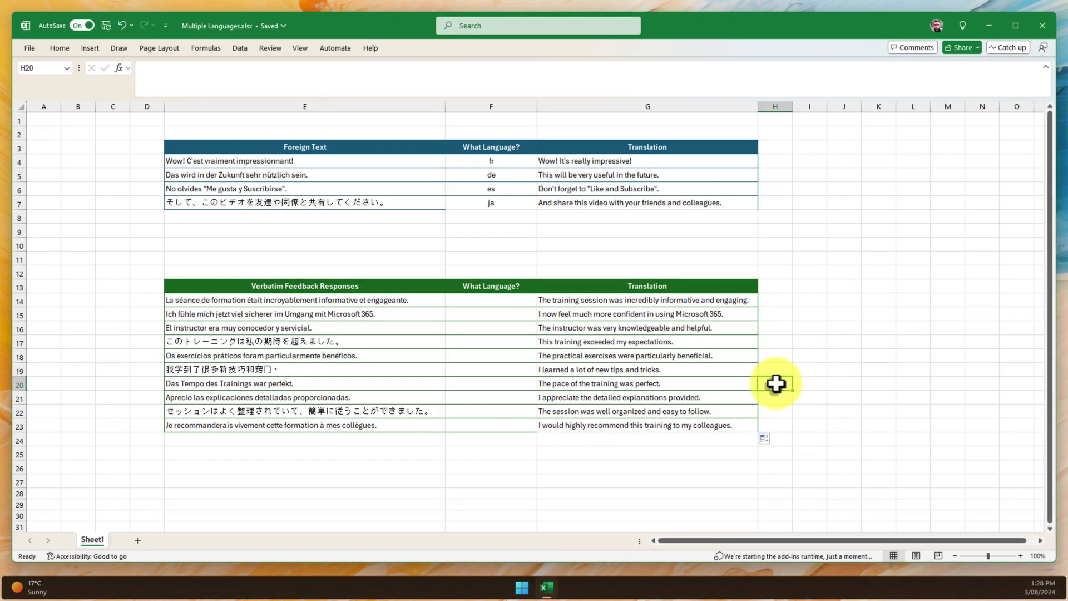
Step: Minimize the Excel window to show the desktop
left_click(991, 28)
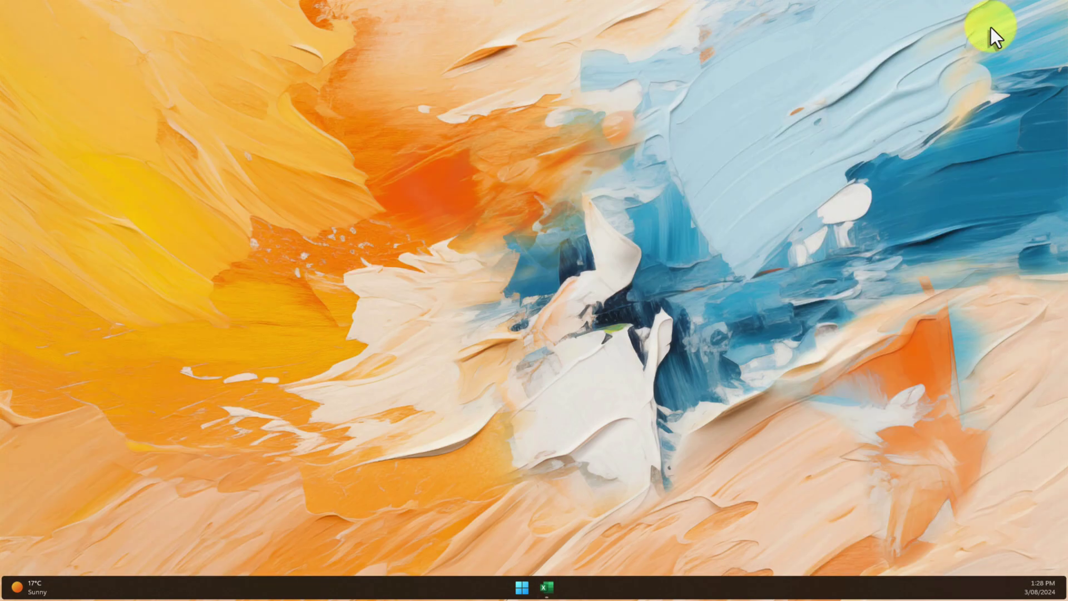